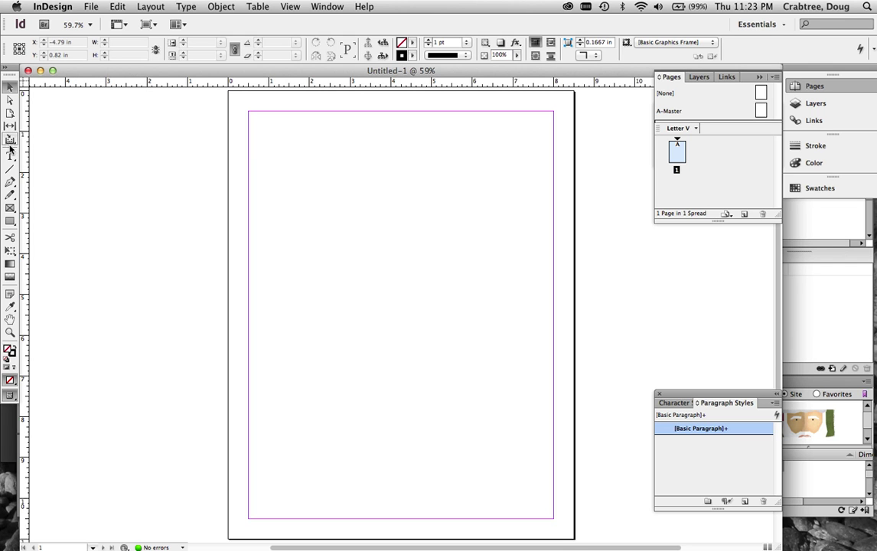
Draw a margin-to-margin text frame on page 1 and paste the lunch menu text into it
click(9, 156)
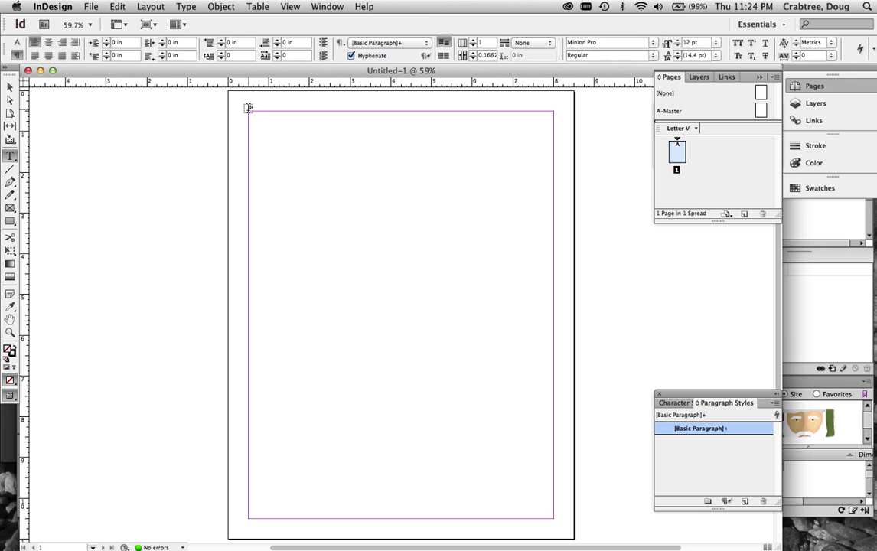
drag(248, 111, 556, 518)
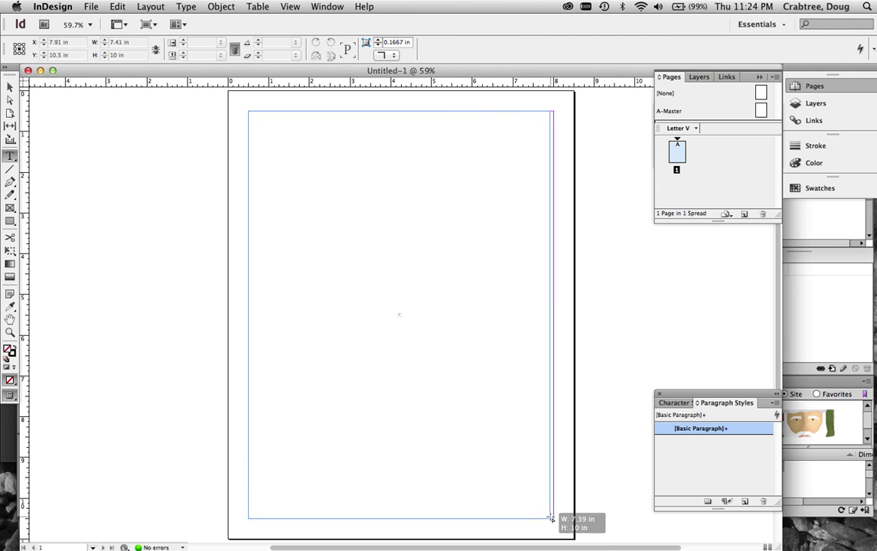
drag(555, 518, 555, 519)
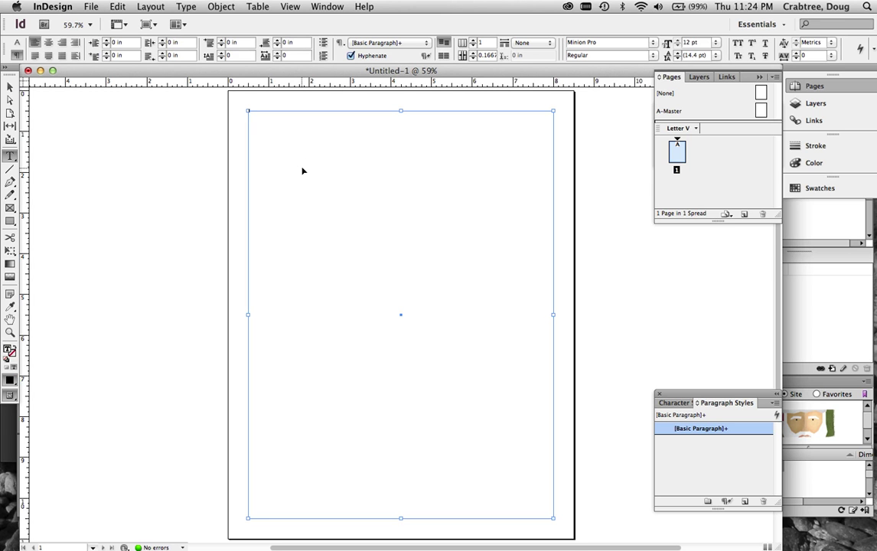
key(super+v)
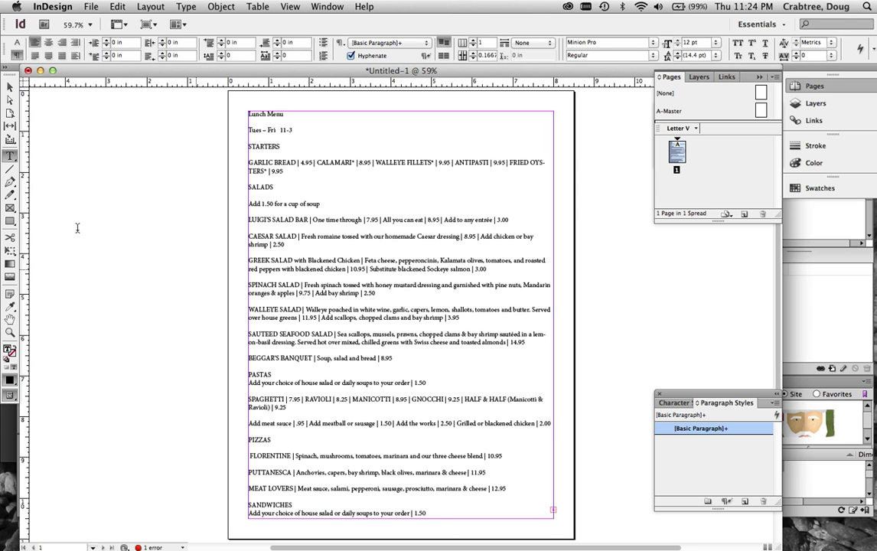
Add a second page to the document from the Pages panel
click(10, 86)
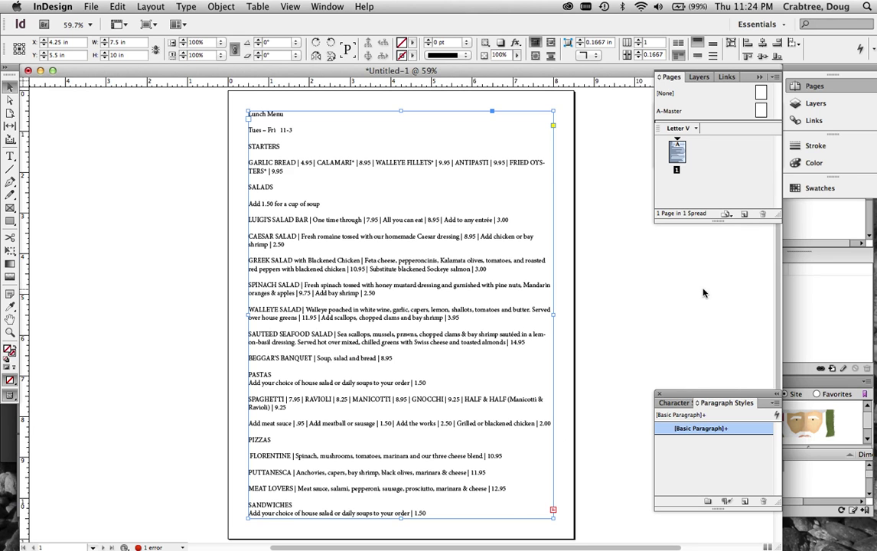
click(744, 214)
scroll(481, 265, up, 10)
scroll(482, 266, down, 3)
scroll(481, 267, down, 5)
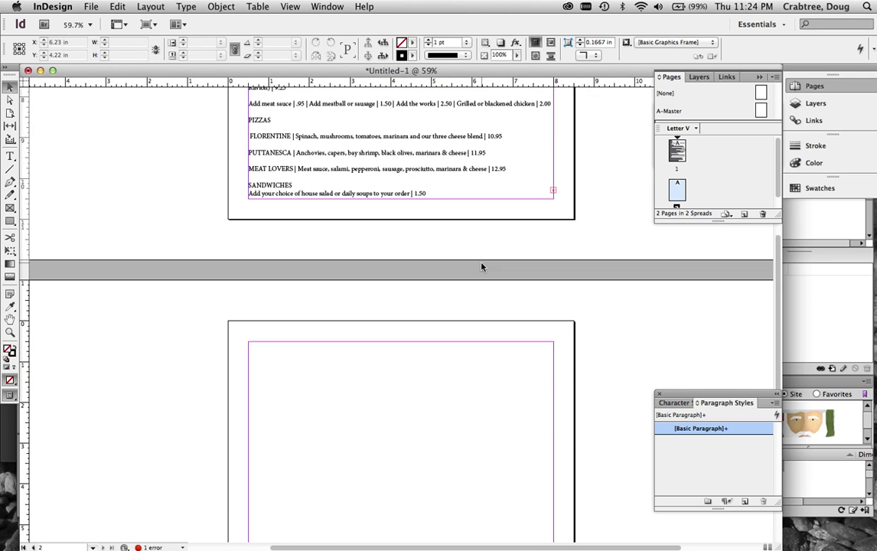
Flow the overset menu text from the page 1 frame into a linked frame on page 2
click(553, 192)
click(553, 190)
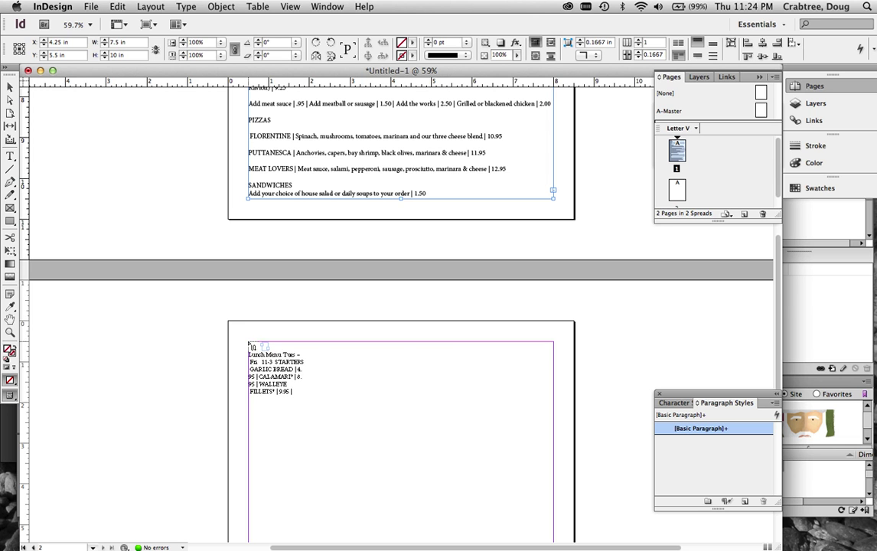
click(248, 345)
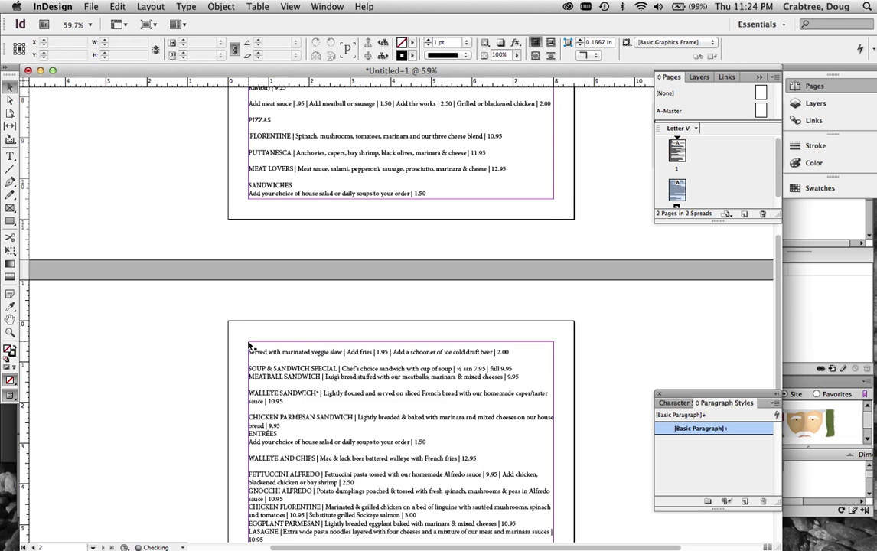
scroll(311, 379, down, 4)
scroll(324, 435, up, 5)
scroll(324, 435, down, 5)
scroll(335, 417, right, 3)
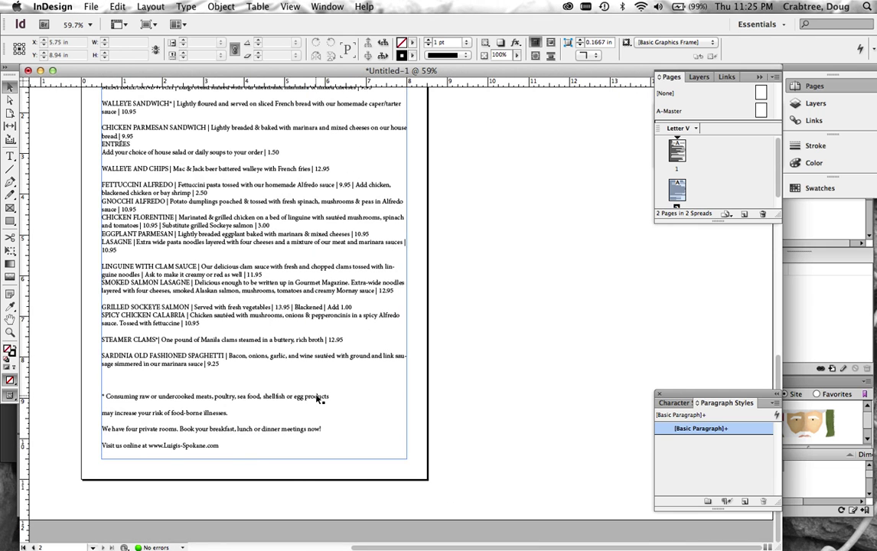
click(316, 396)
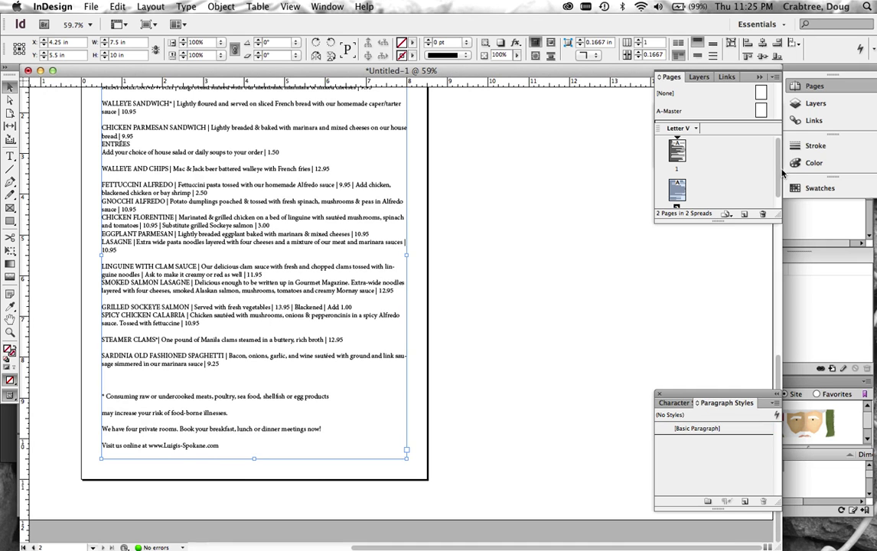
scroll(779, 169, up, 1)
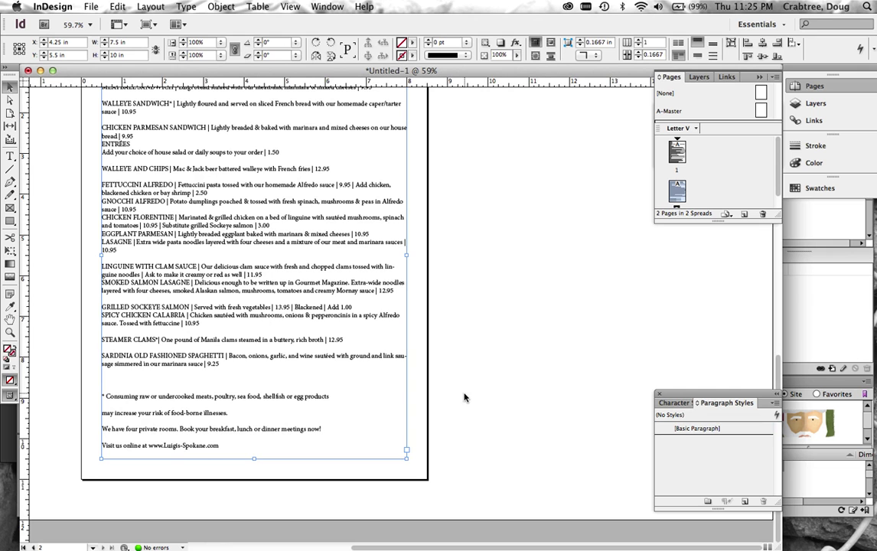
scroll(327, 343, left, 5)
scroll(326, 343, right, 5)
scroll(327, 343, up, 5)
scroll(327, 343, up, 5)
scroll(327, 343, up, 3)
scroll(329, 344, down, 5)
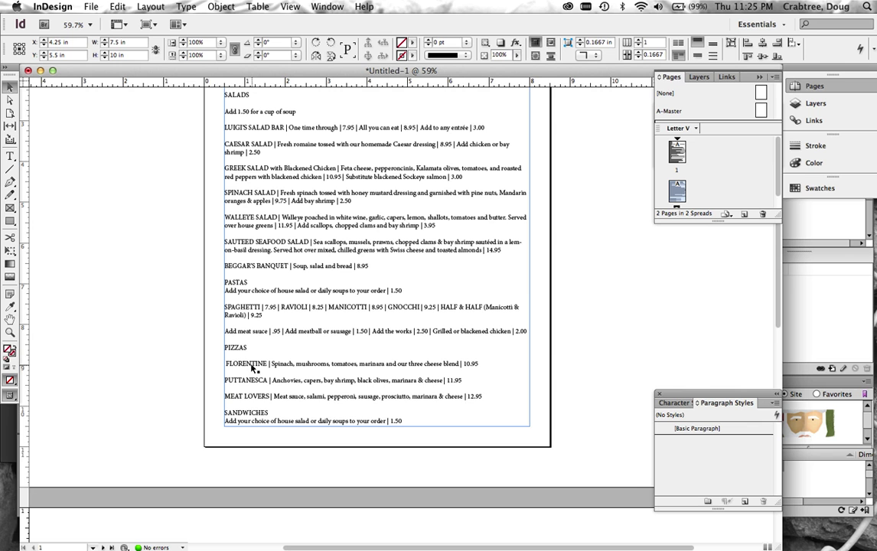
scroll(252, 368, down, 5)
scroll(260, 240, up, 7)
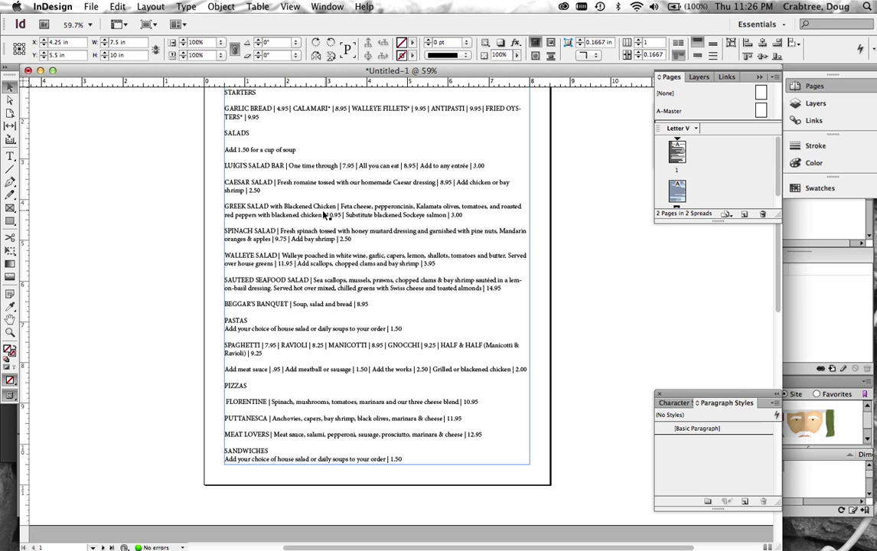
key(super+h)
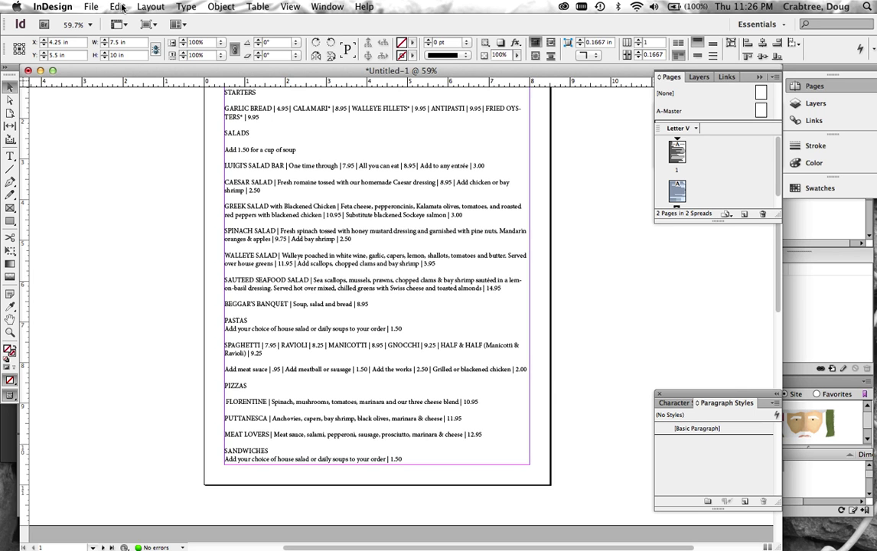
Open the menu story in the Story Editor and widen its window
click(120, 7)
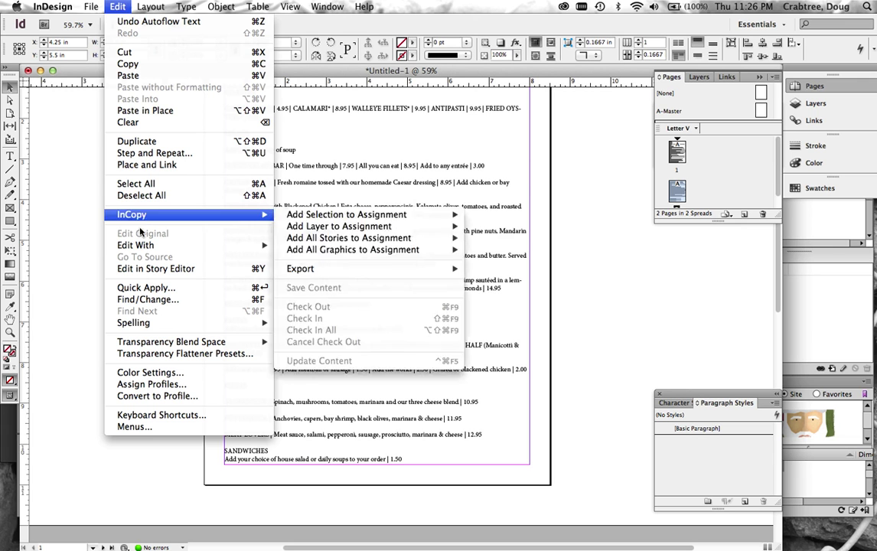
click(142, 267)
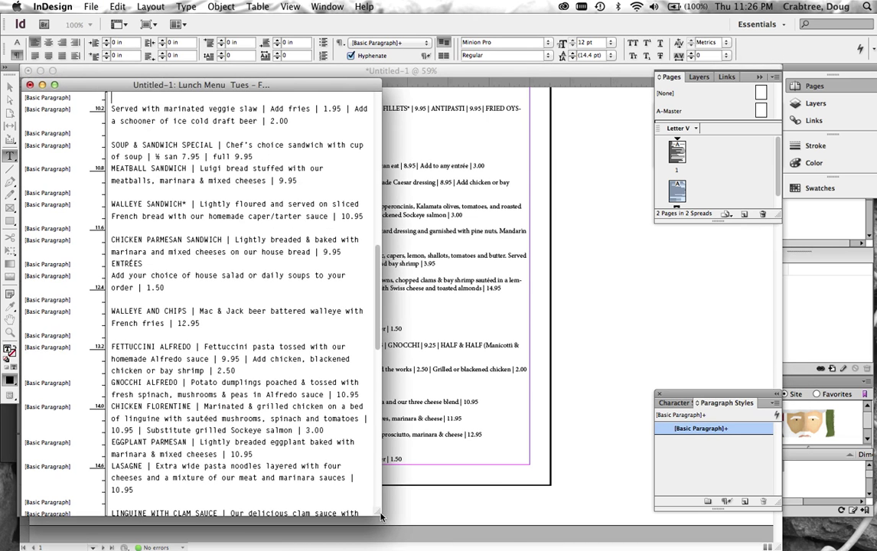
drag(380, 512, 499, 514)
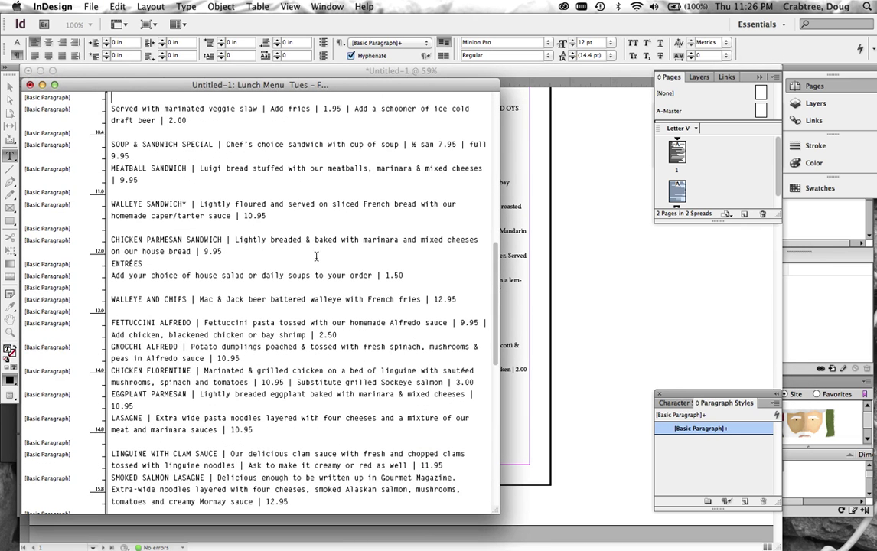
Show hidden characters and place the insertion point in the story text
click(184, 8)
click(203, 375)
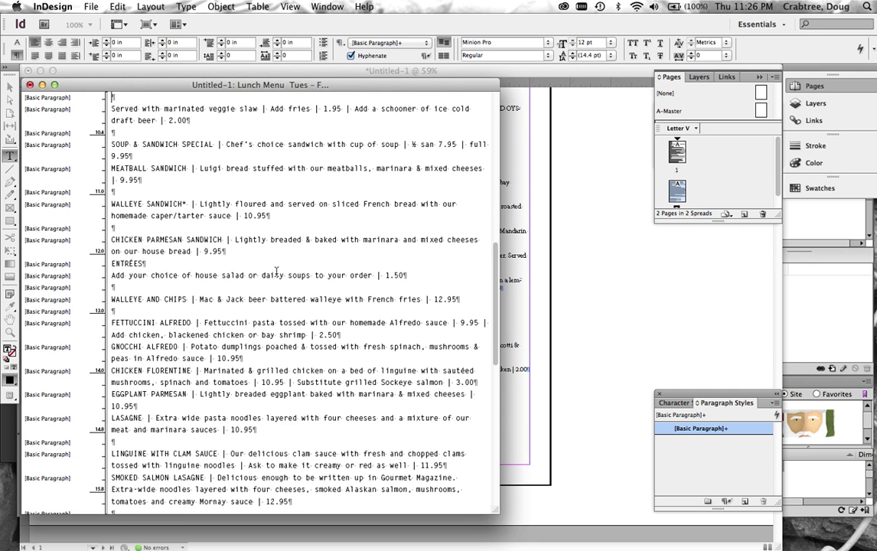
click(230, 250)
click(118, 7)
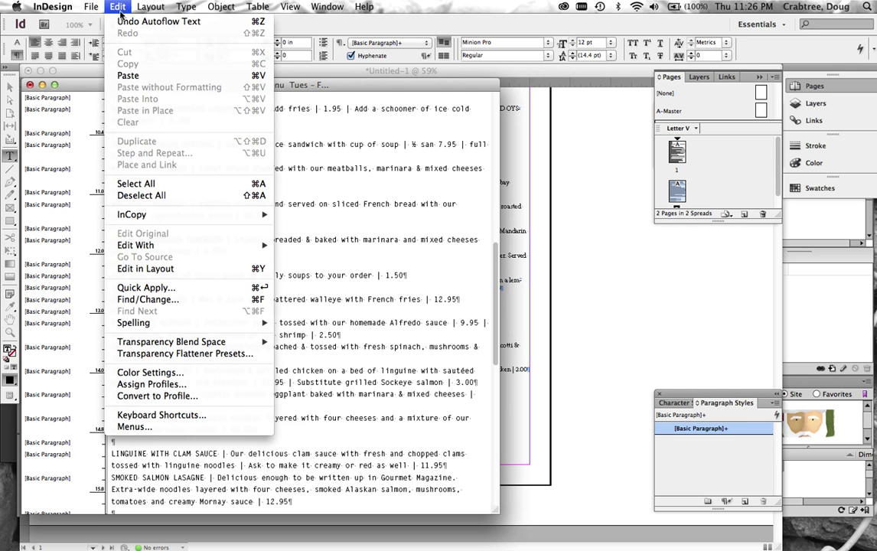
Open Find/Change, preview the GREP and Glyph tabs, and settle on the Text tab
click(162, 301)
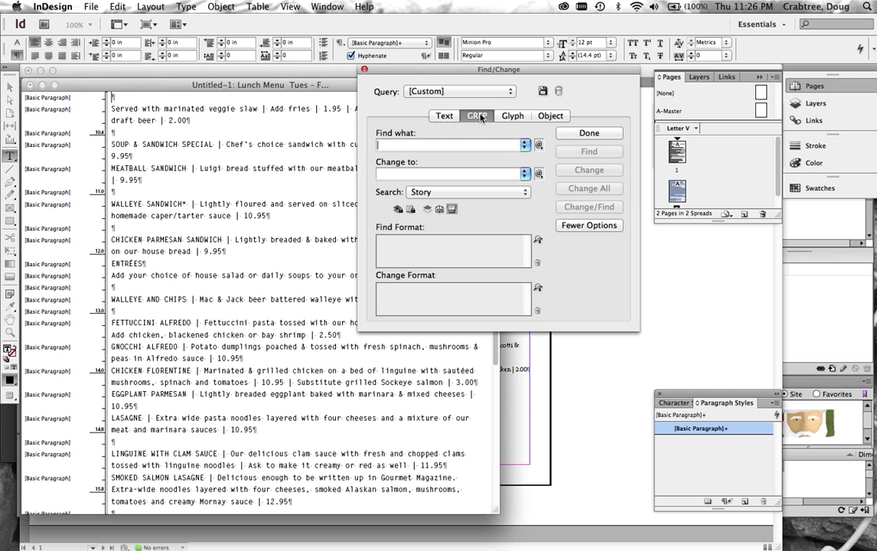
click(447, 116)
click(476, 115)
click(512, 115)
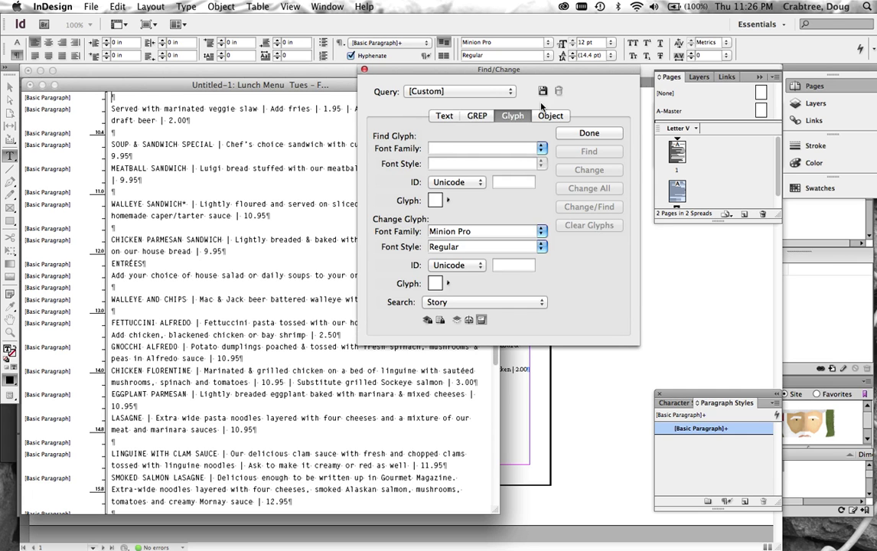
click(447, 116)
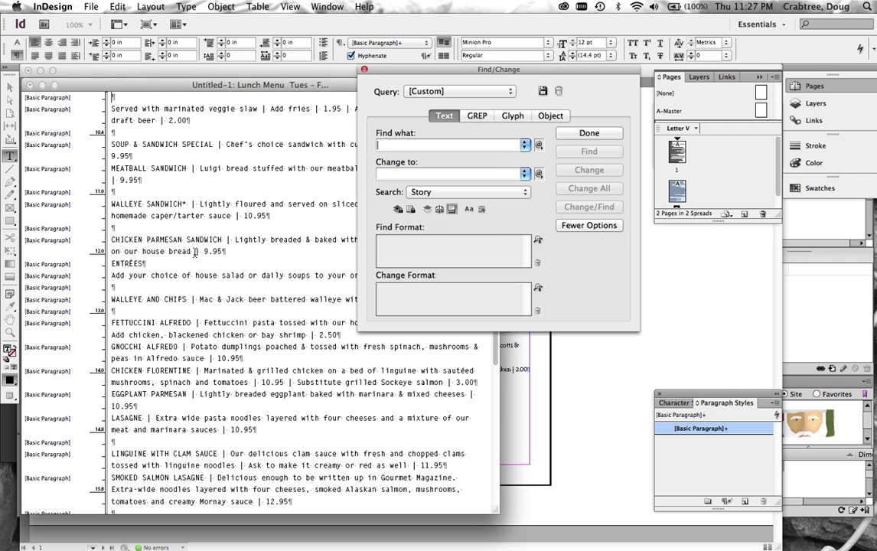
Set Find/Change to replace '|' with End of Paragraph (^p) across the whole Story
drag(191, 253, 201, 253)
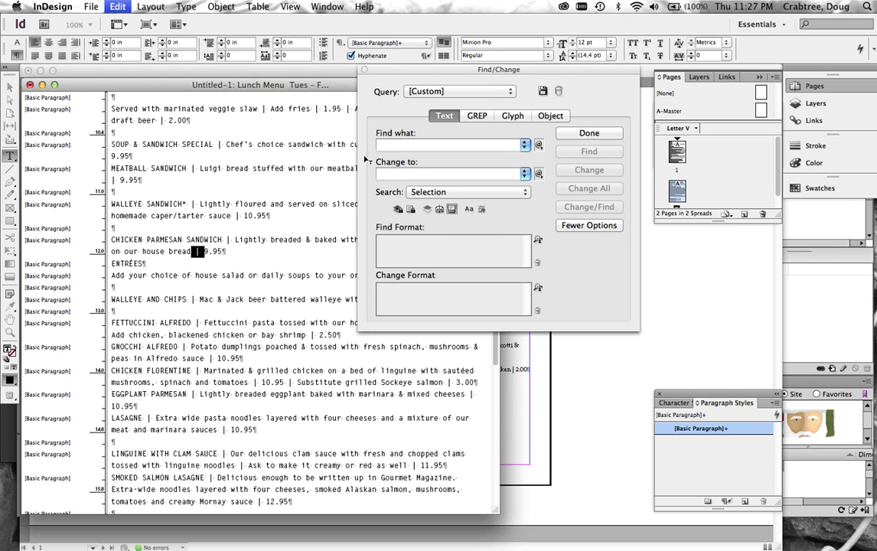
click(384, 144)
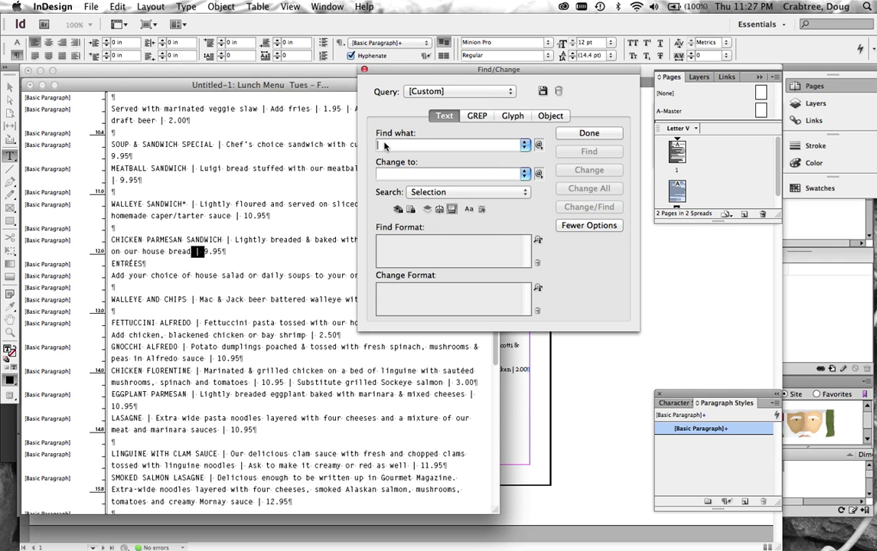
text(|)
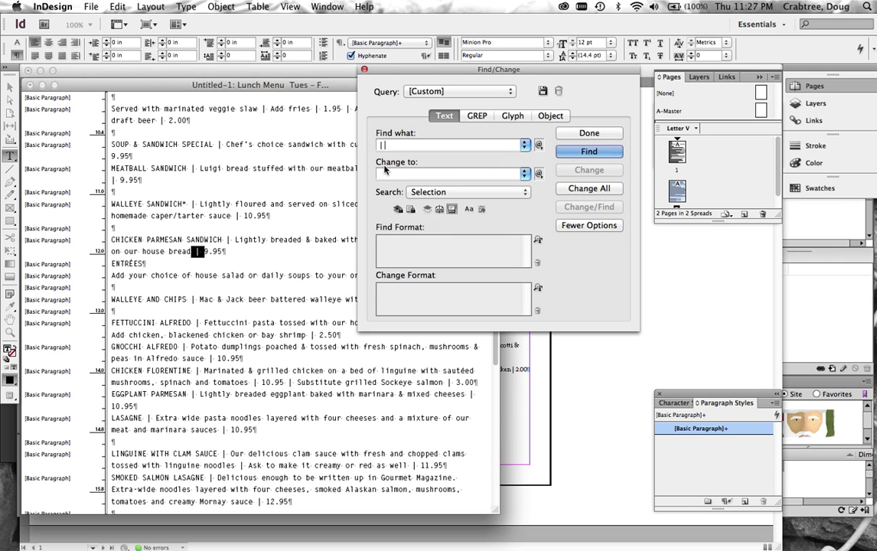
click(382, 172)
click(539, 174)
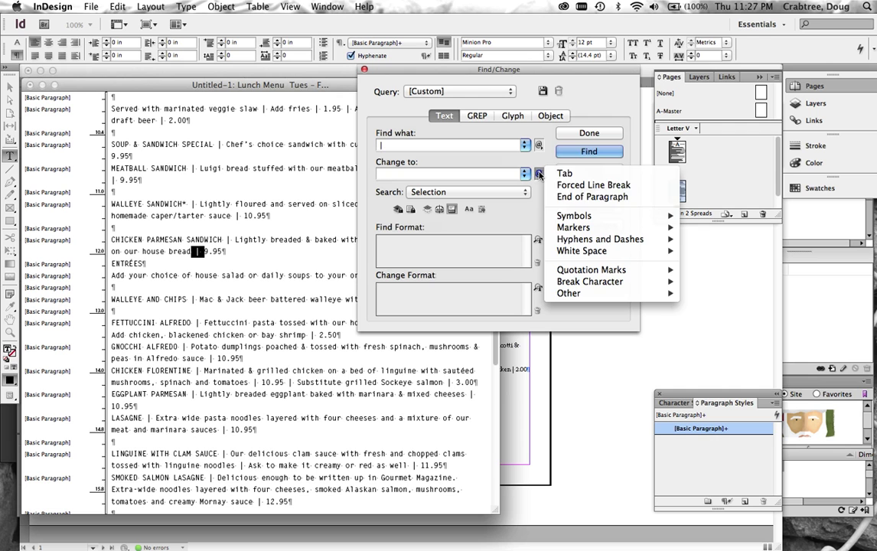
click(568, 198)
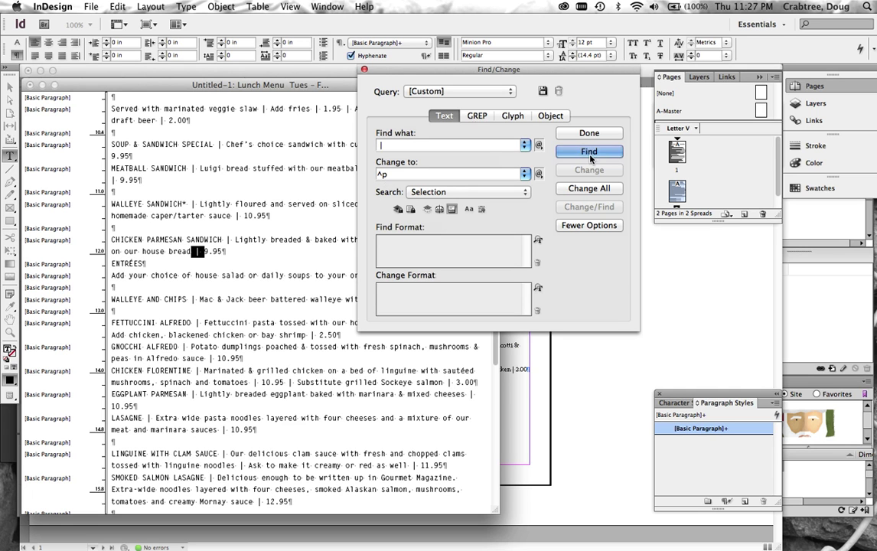
click(432, 197)
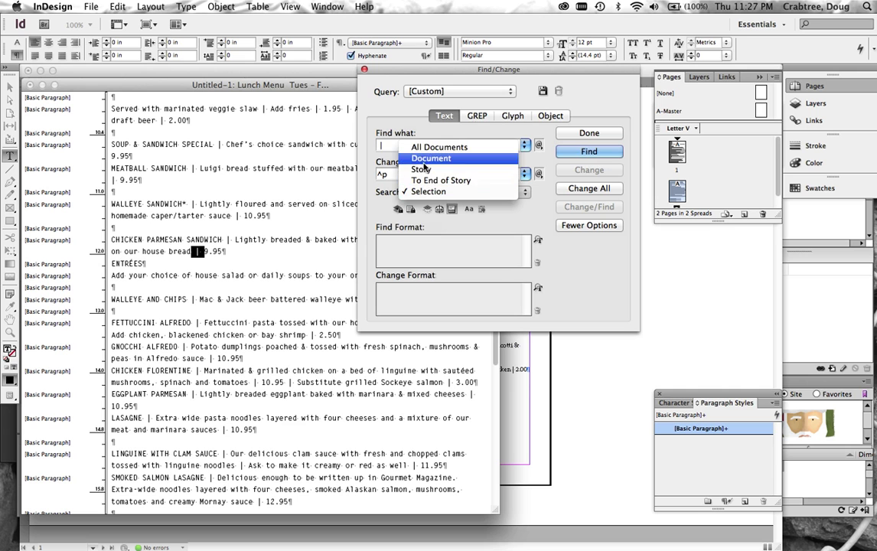
click(423, 170)
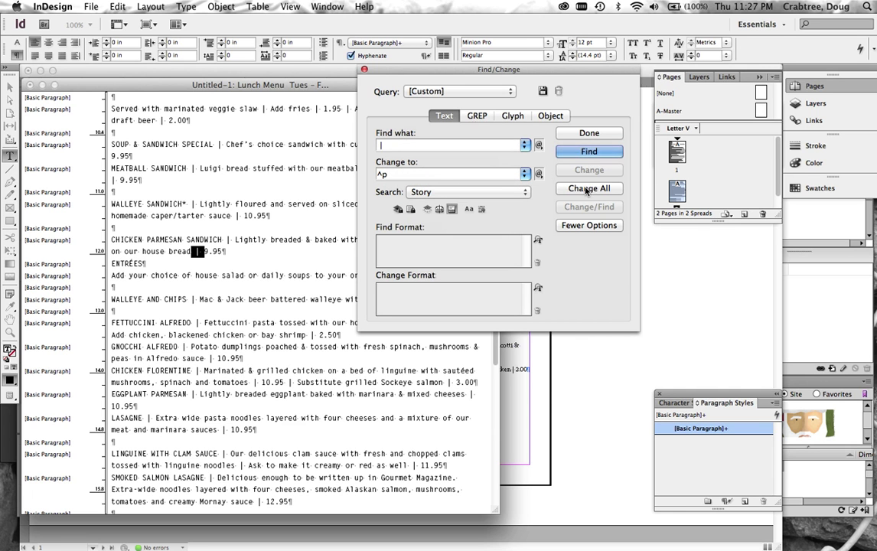
Replace all 103 vertical bars with paragraph breaks and dismiss the count alert
click(588, 190)
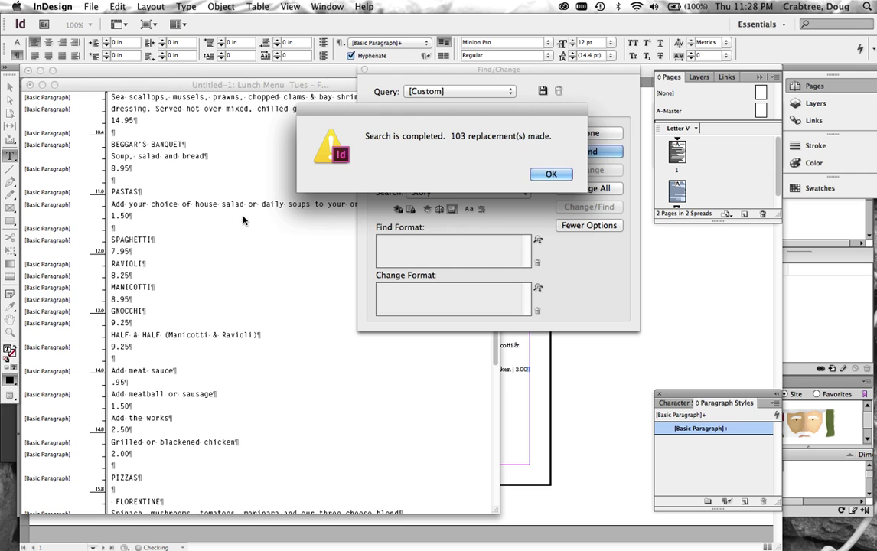
click(552, 173)
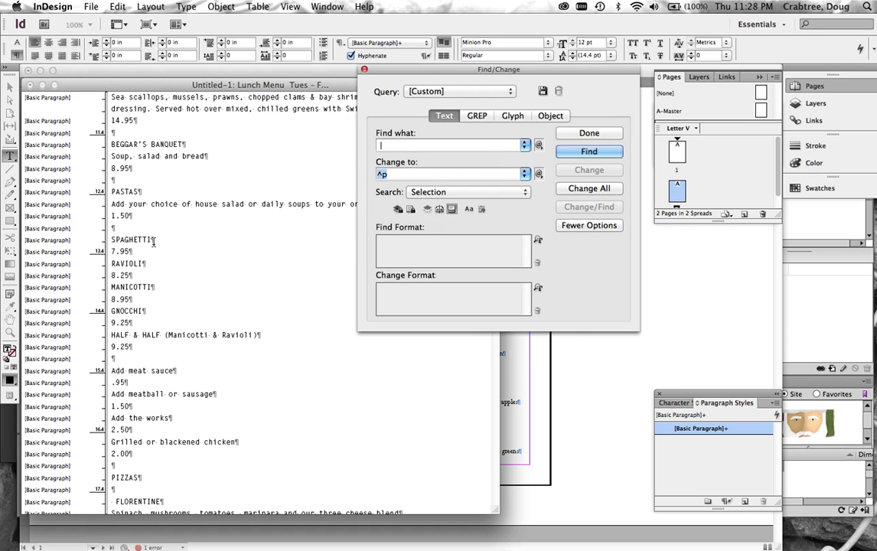
Delete the ^p from the Change to field, leaving both fields empty
scroll(161, 176, up, 10)
scroll(162, 176, up, 3)
scroll(162, 175, up, 3)
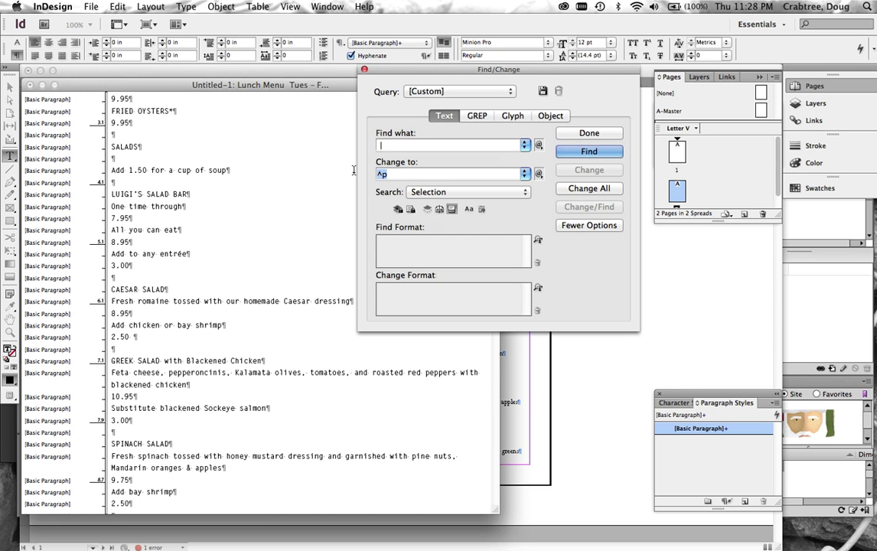
key(BackSpace)
key(BackSpace)
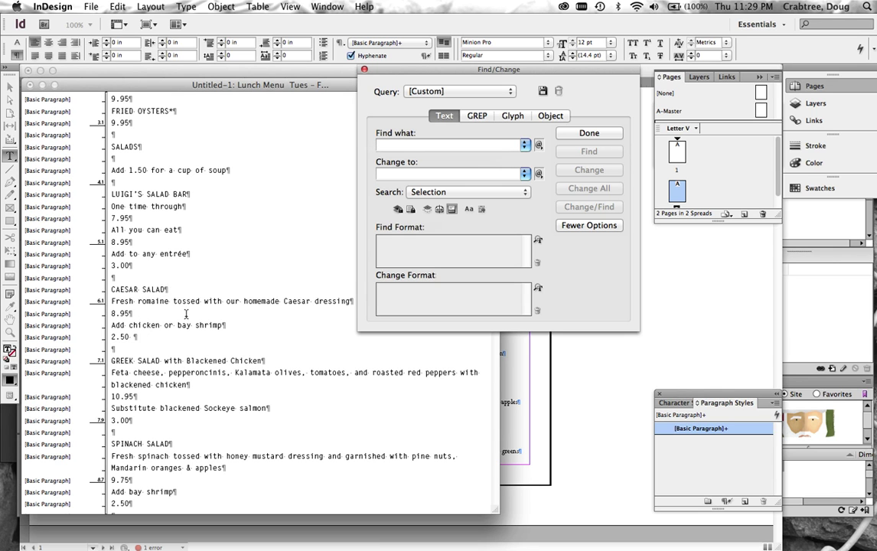
Load the saved 'addTab-prices' query on the GREP tab
click(476, 114)
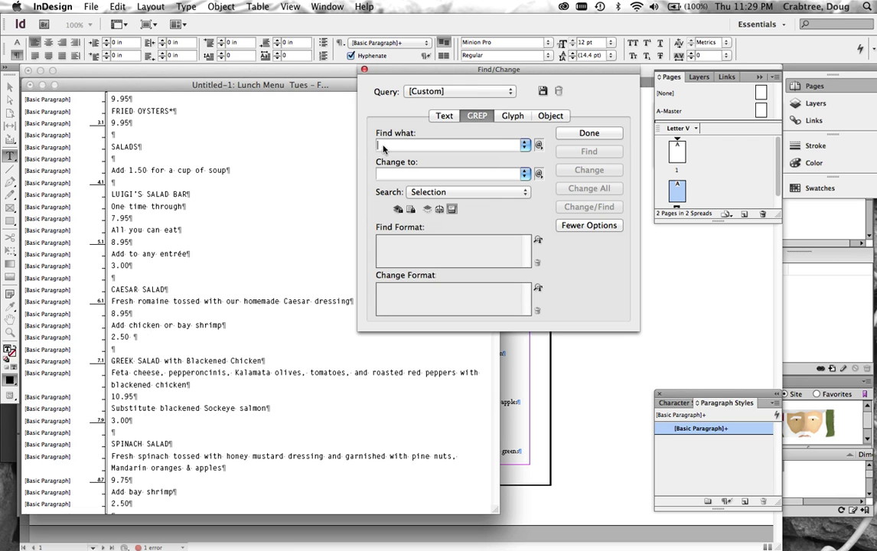
click(457, 92)
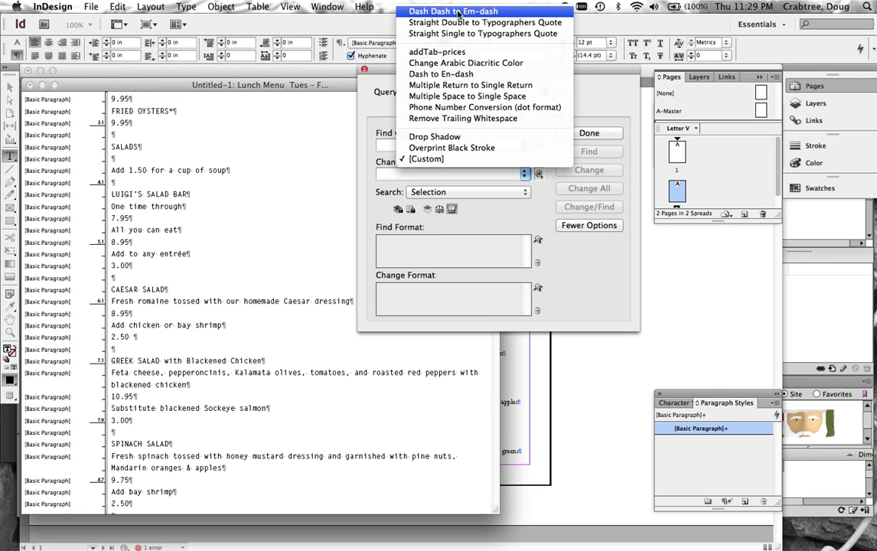
click(438, 52)
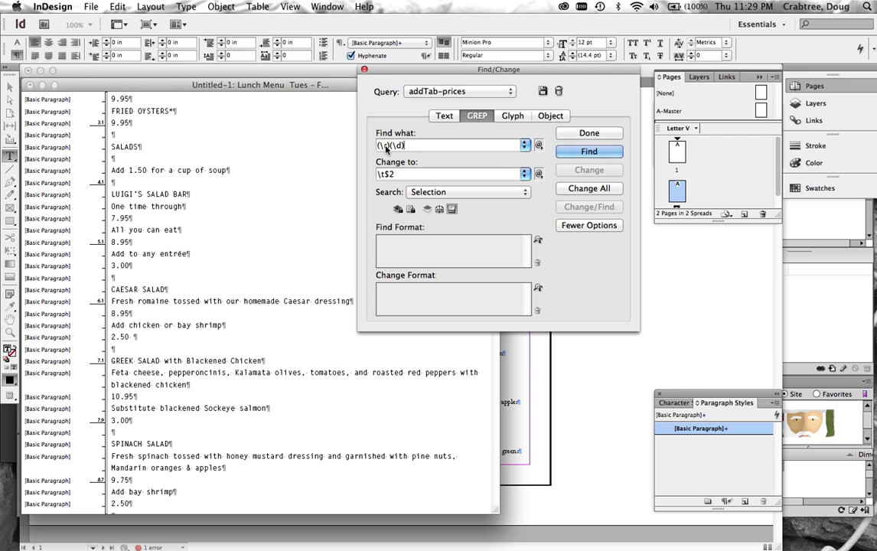
Change the Find what pattern to (\r)(\d) by replacing the first \d with \r
double_click(386, 145)
text(r)
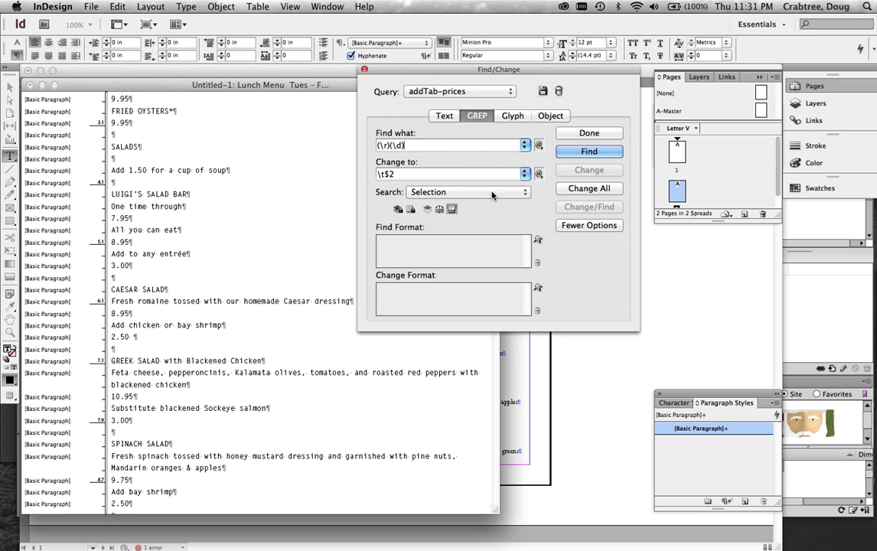
Rerun Change All on the whole Story for 51 return-to-tab replacements, then close Find/Change
click(589, 189)
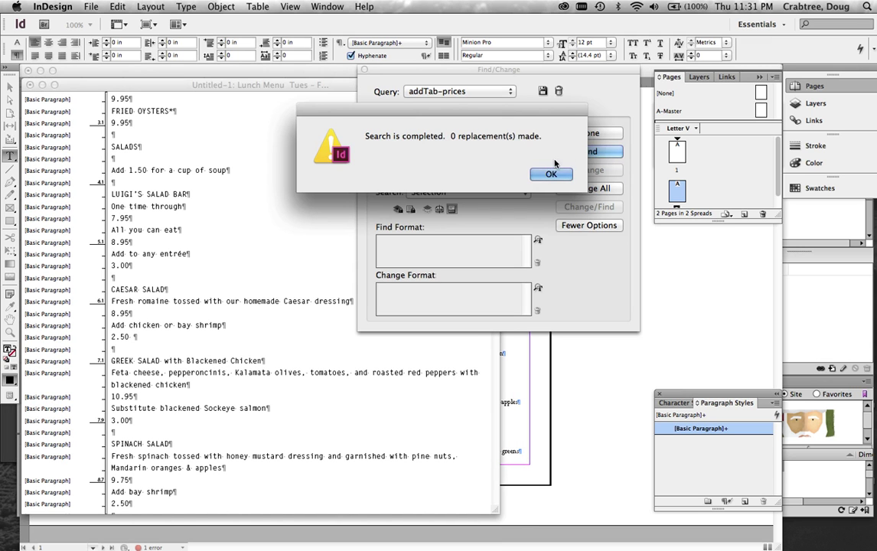
click(550, 175)
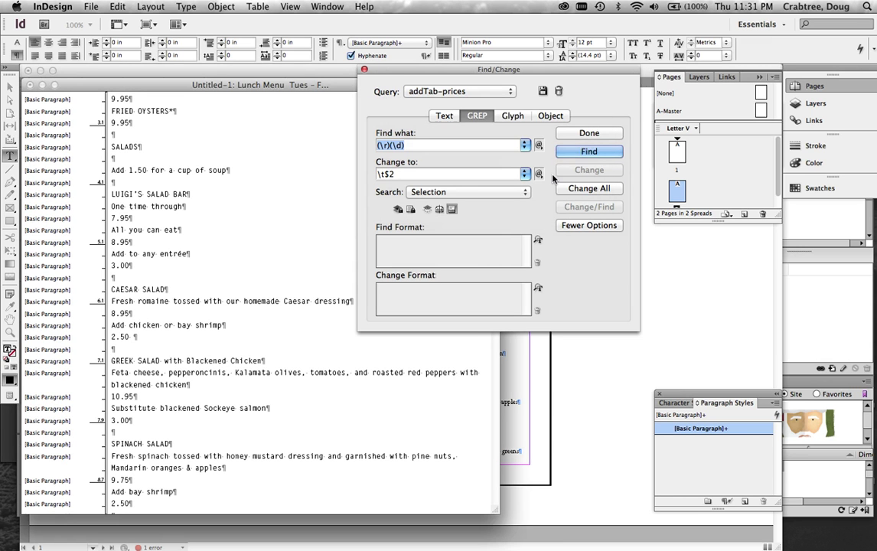
click(441, 194)
click(421, 170)
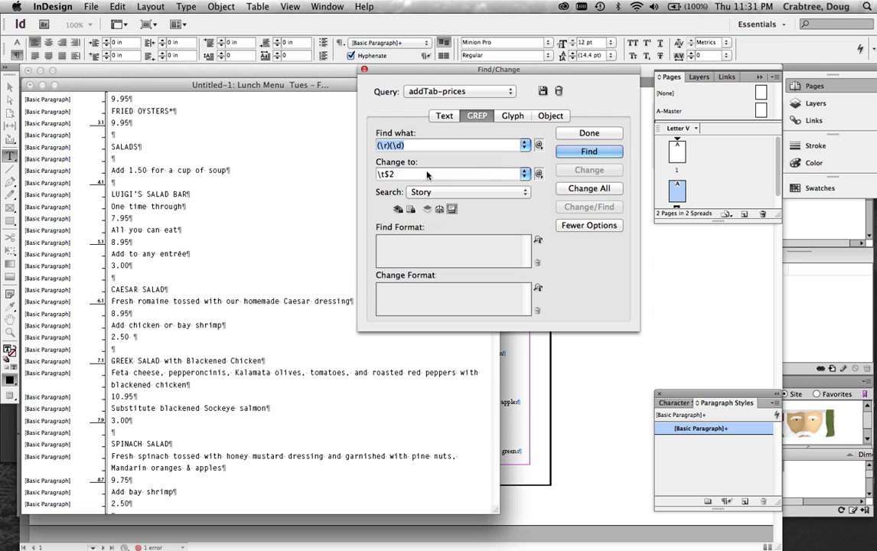
click(586, 189)
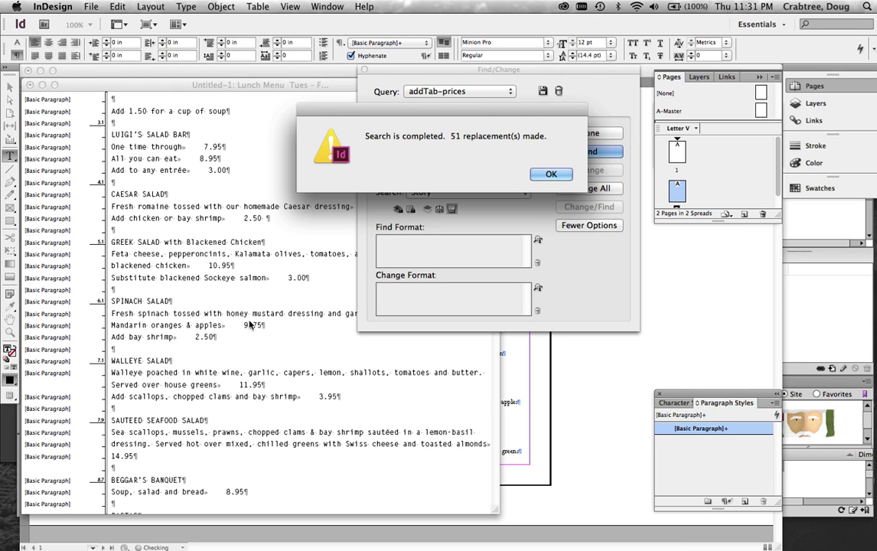
click(550, 176)
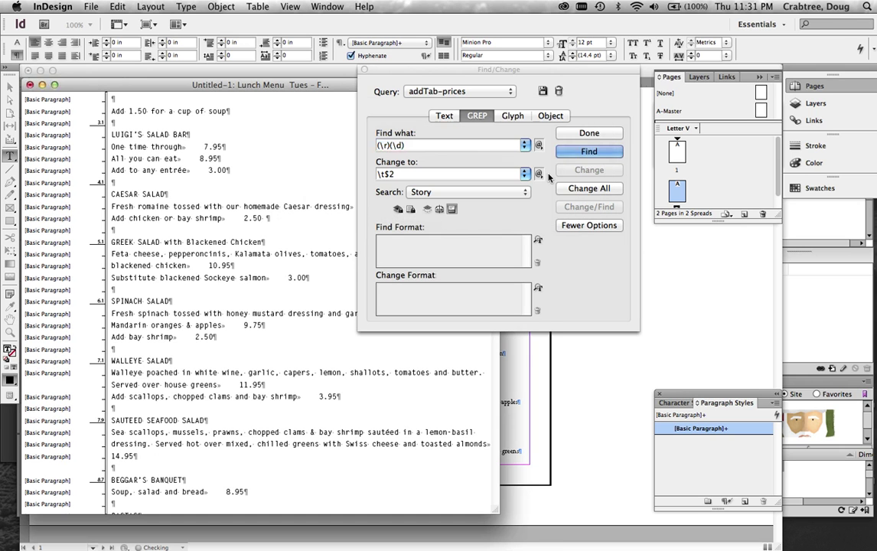
click(588, 134)
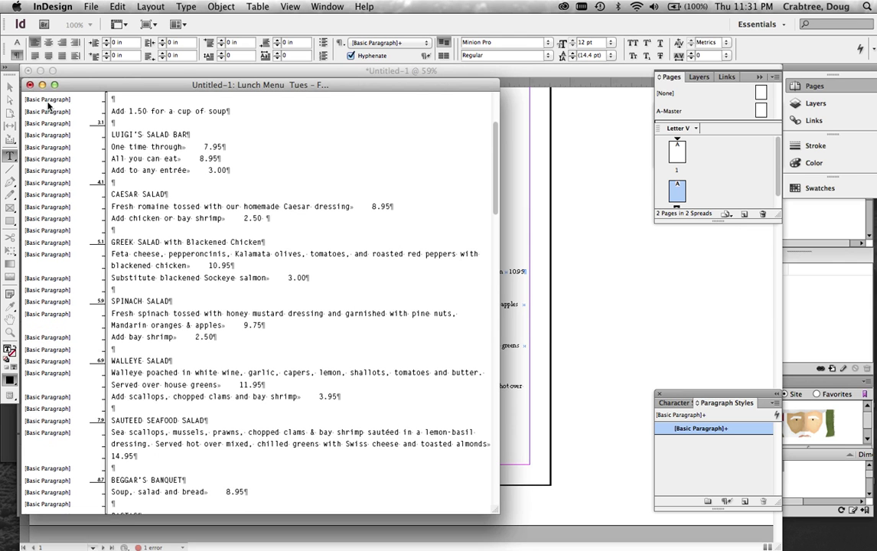
Return to the layout page and zoom to 100% on the salad section of the menu
click(29, 85)
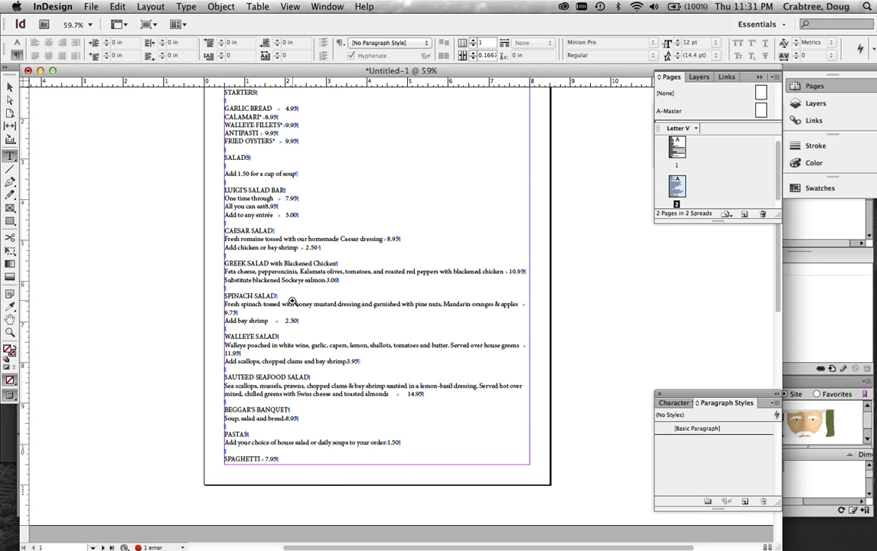
click(264, 271)
click(365, 253)
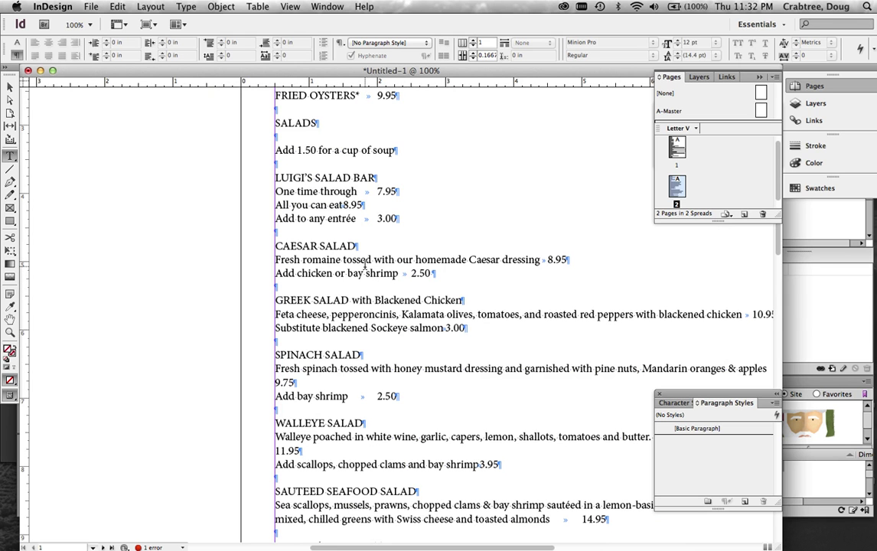
Select the whole menu story and create a new paragraph style named text1 from it
click(366, 262)
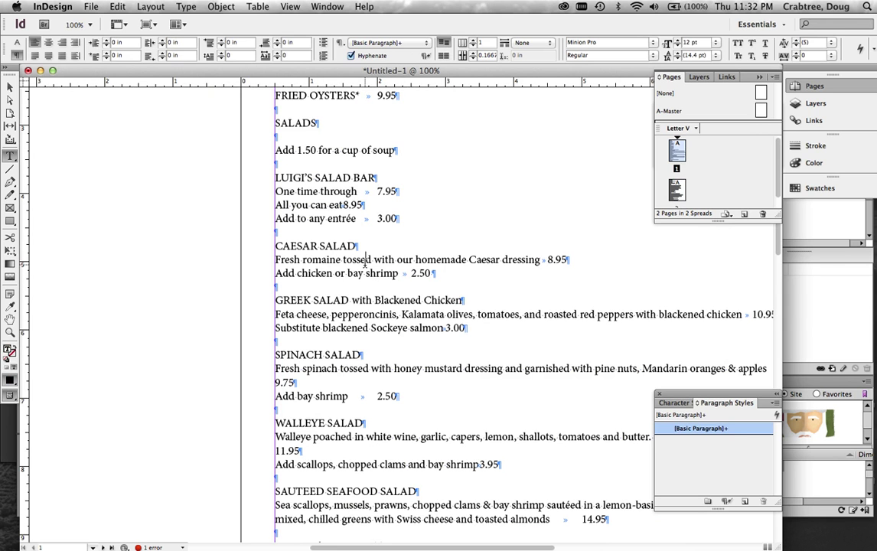
key(ctrl+a)
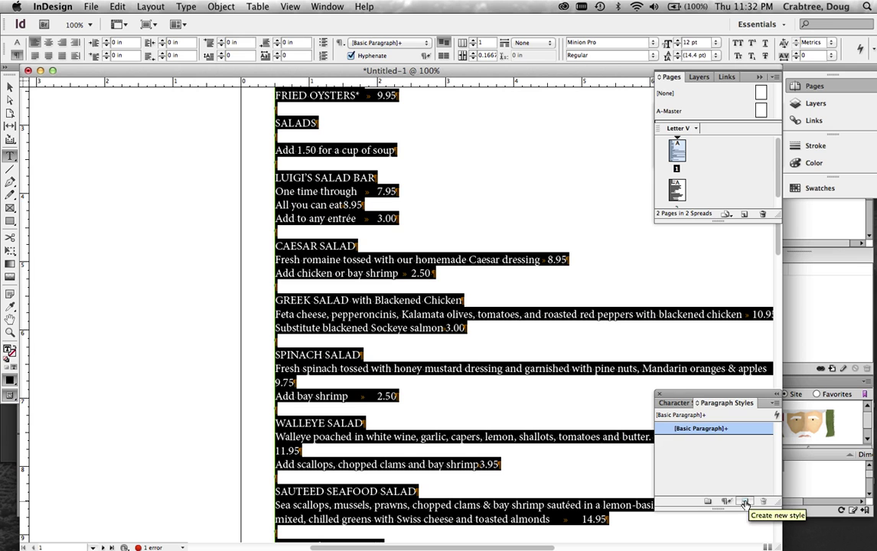
click(744, 502)
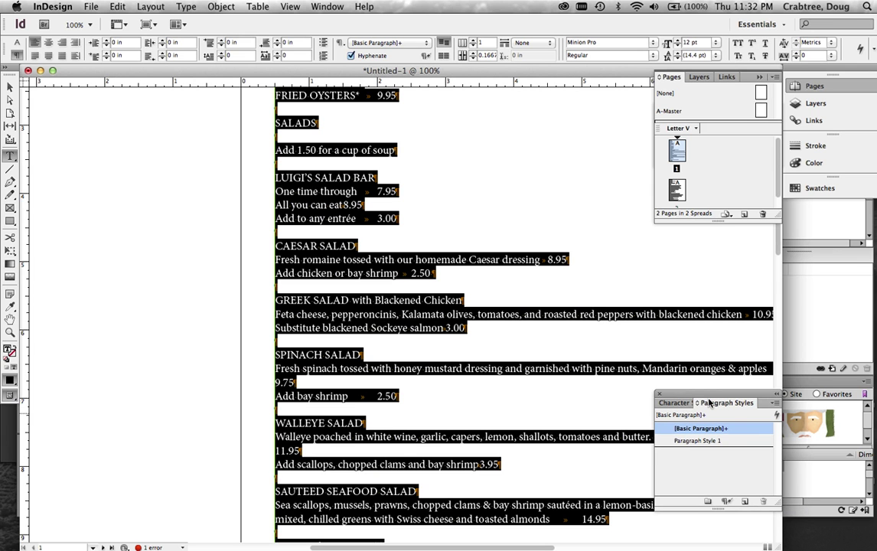
double_click(683, 442)
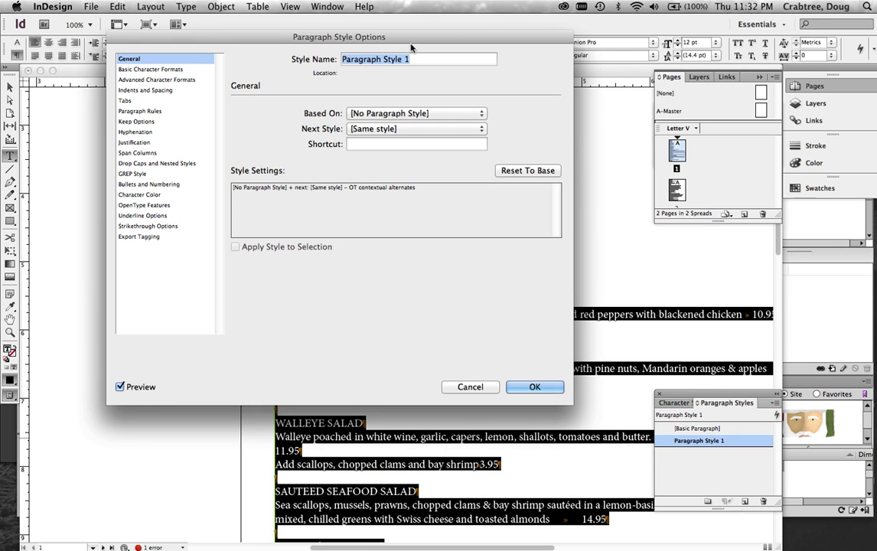
text(text1)
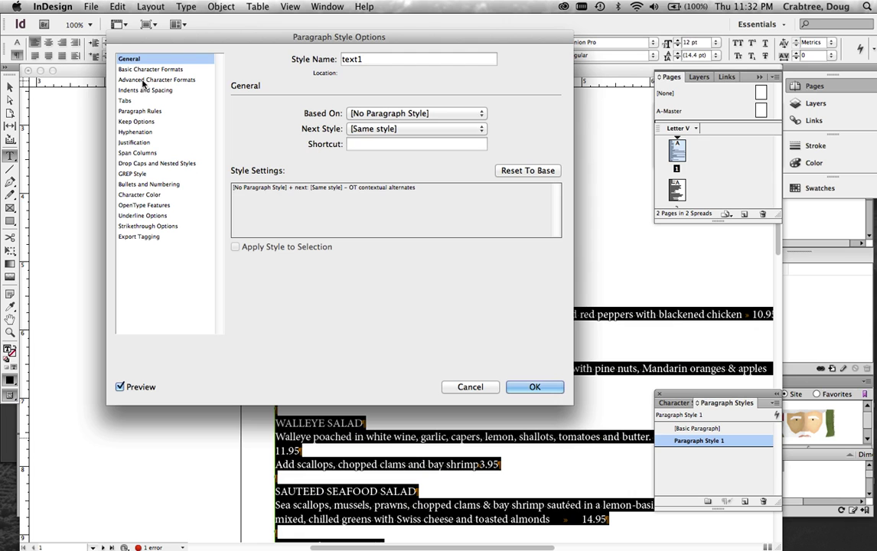
Give text1 a right-aligned tab stop at 7.3472 in with an & leader
click(126, 102)
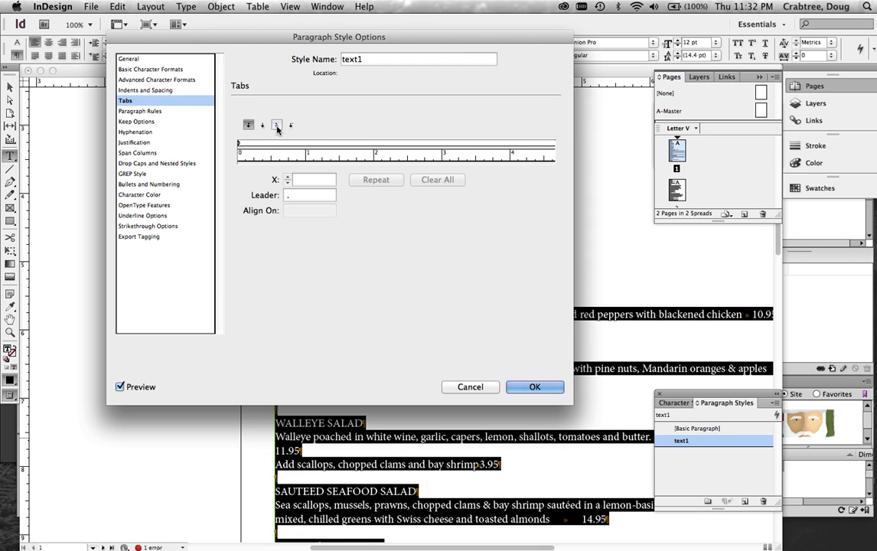
drag(528, 156, 316, 153)
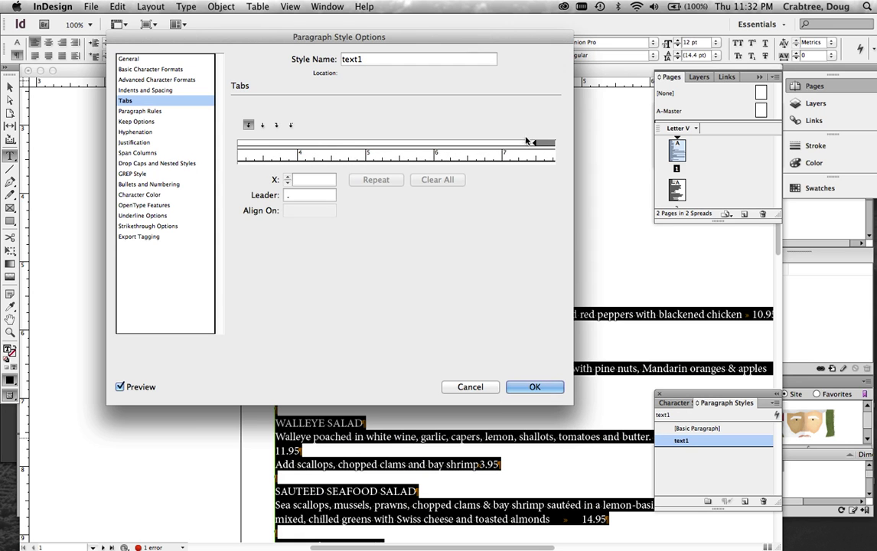
click(526, 145)
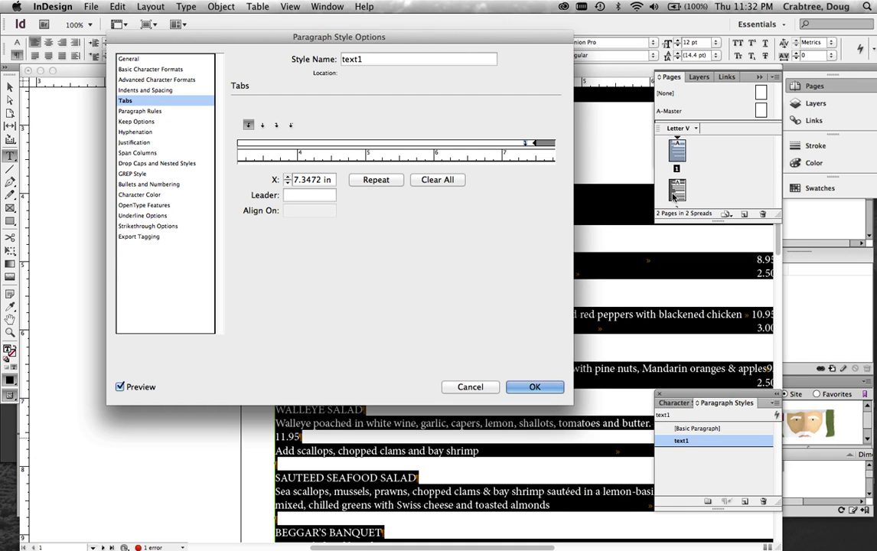
click(290, 194)
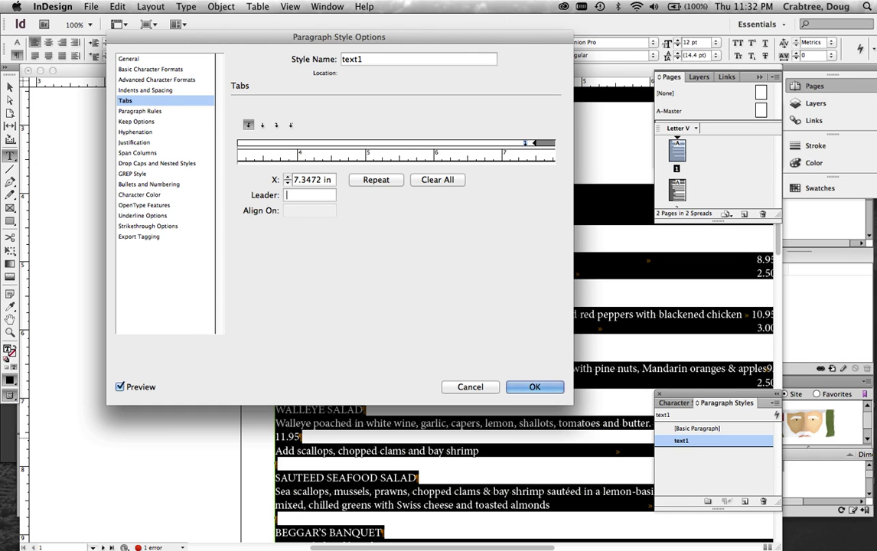
text(&)
Apply text1 to the menu, then change its tab leader from & to a period
click(533, 388)
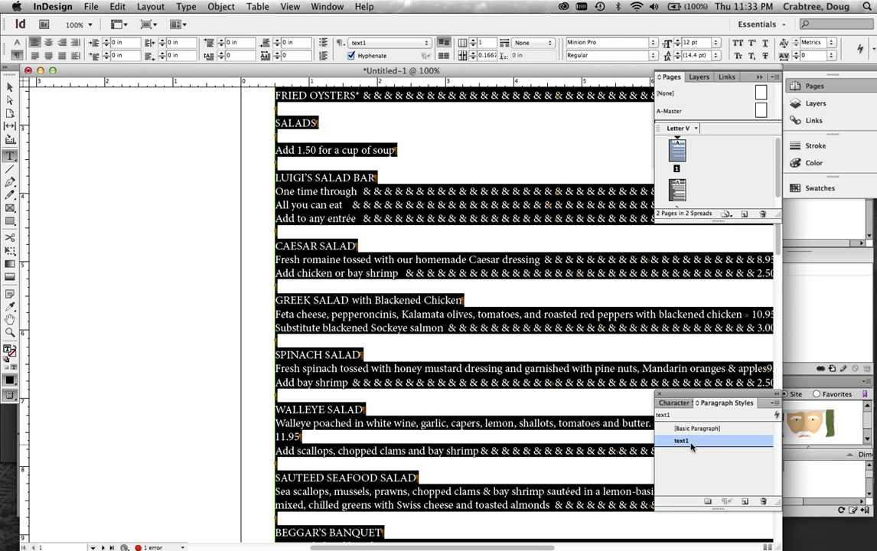
double_click(662, 438)
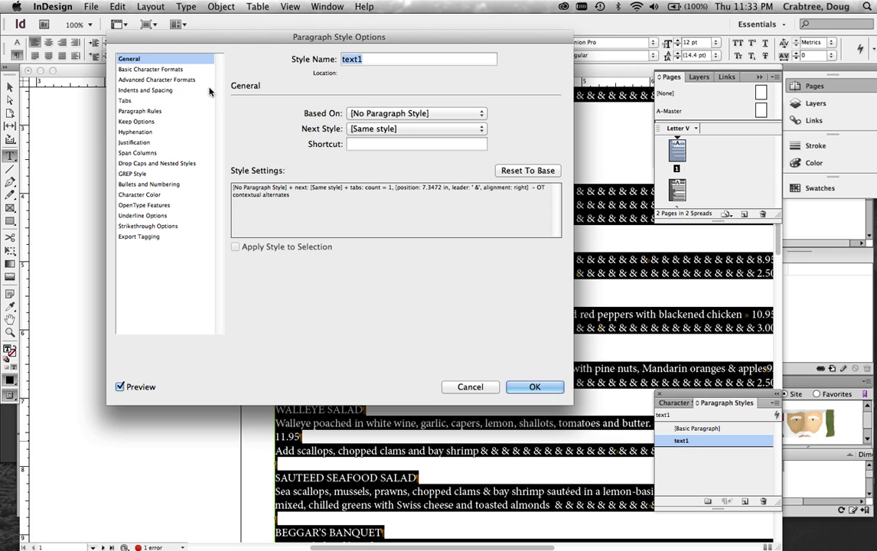
click(125, 100)
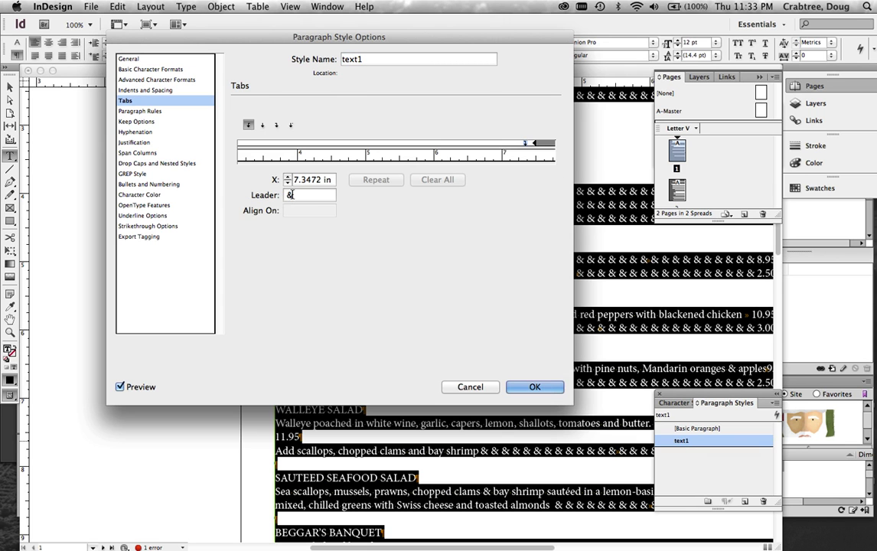
text(.)
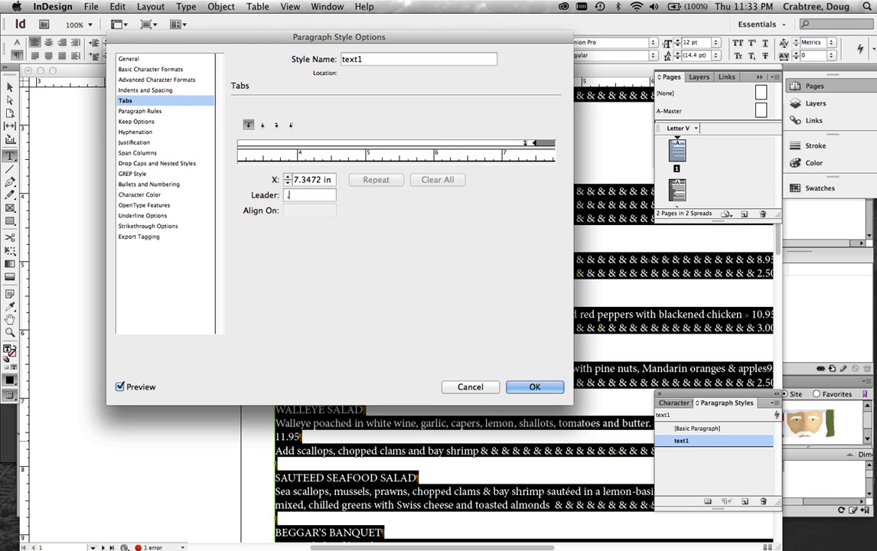
click(525, 388)
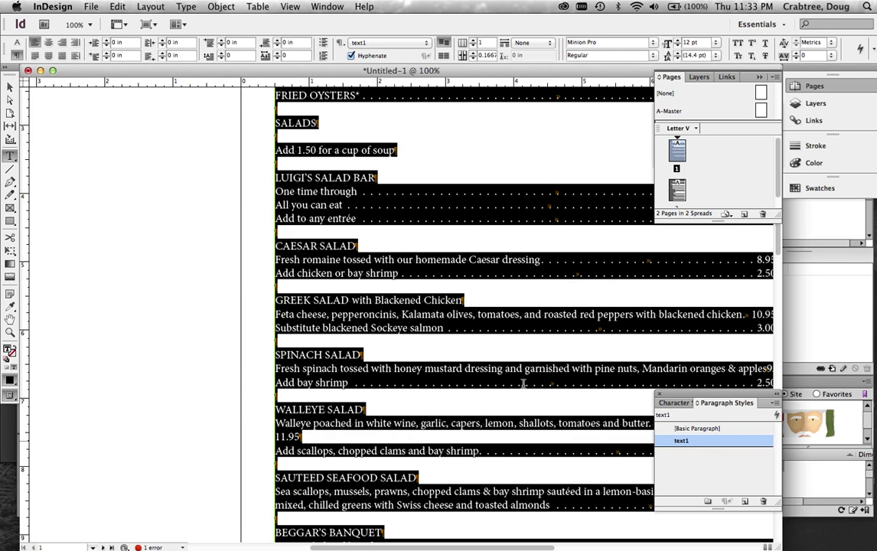
scroll(523, 383, up, 2)
scroll(523, 383, up, 5)
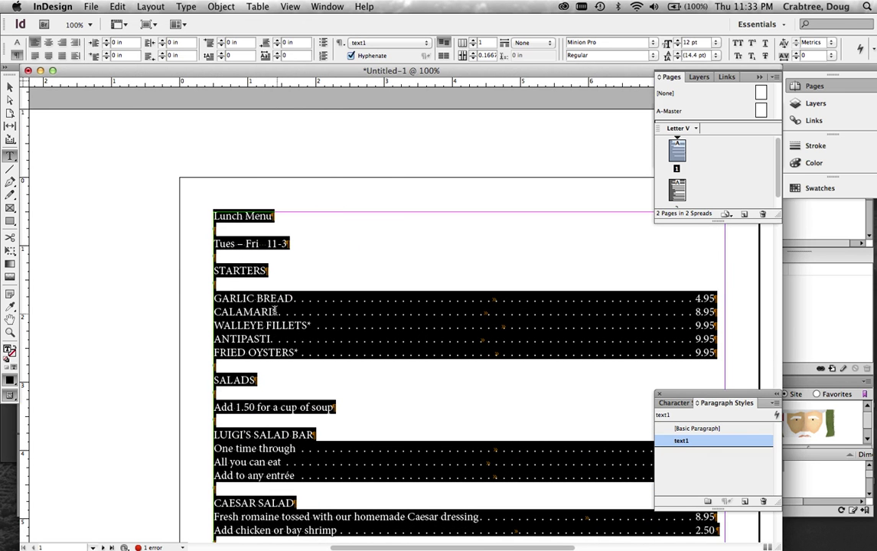
click(535, 282)
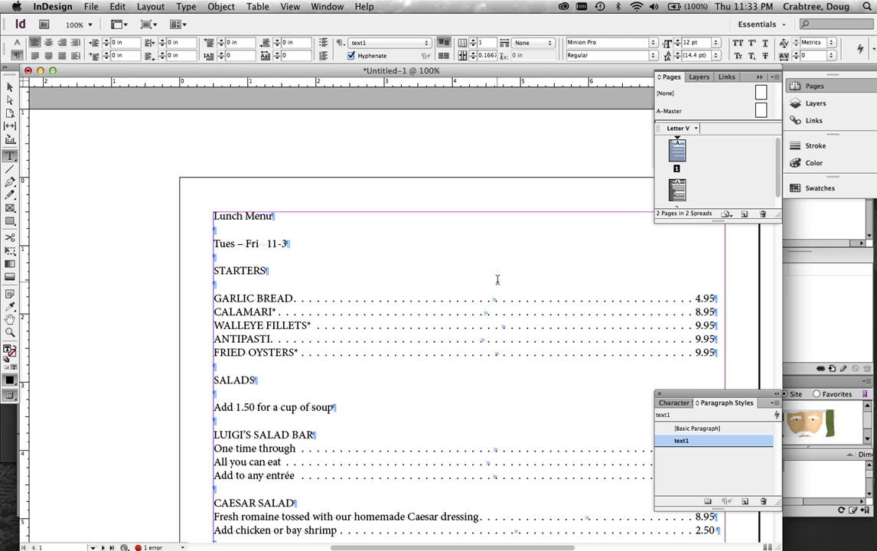